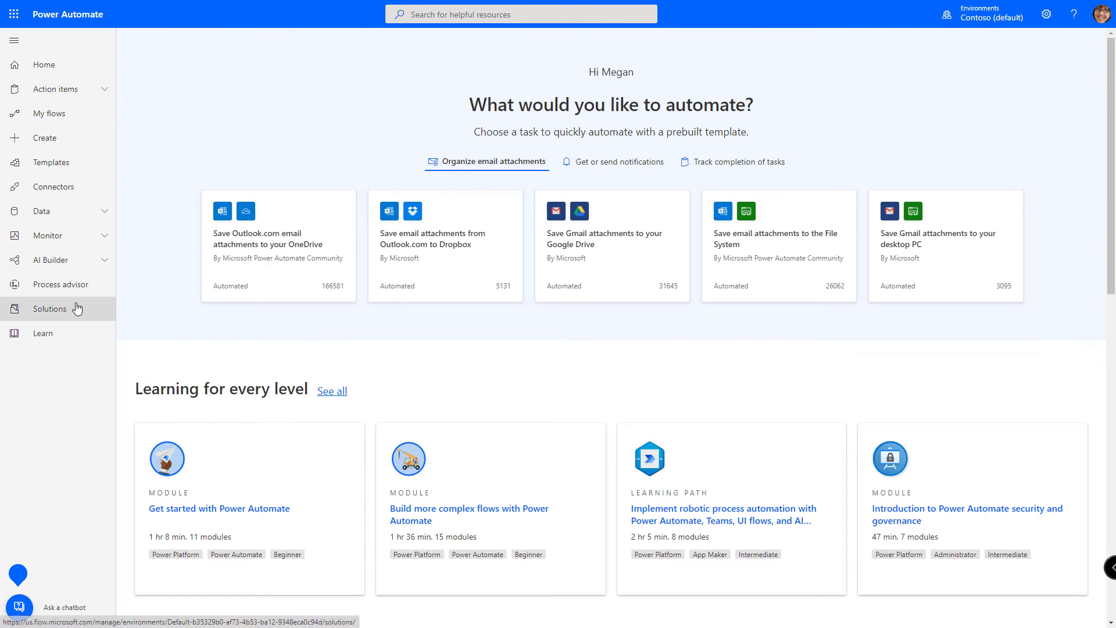
Search templates for 'planner' and open 'Create a Planner task when a channel post starts with TODO'
click(53, 166)
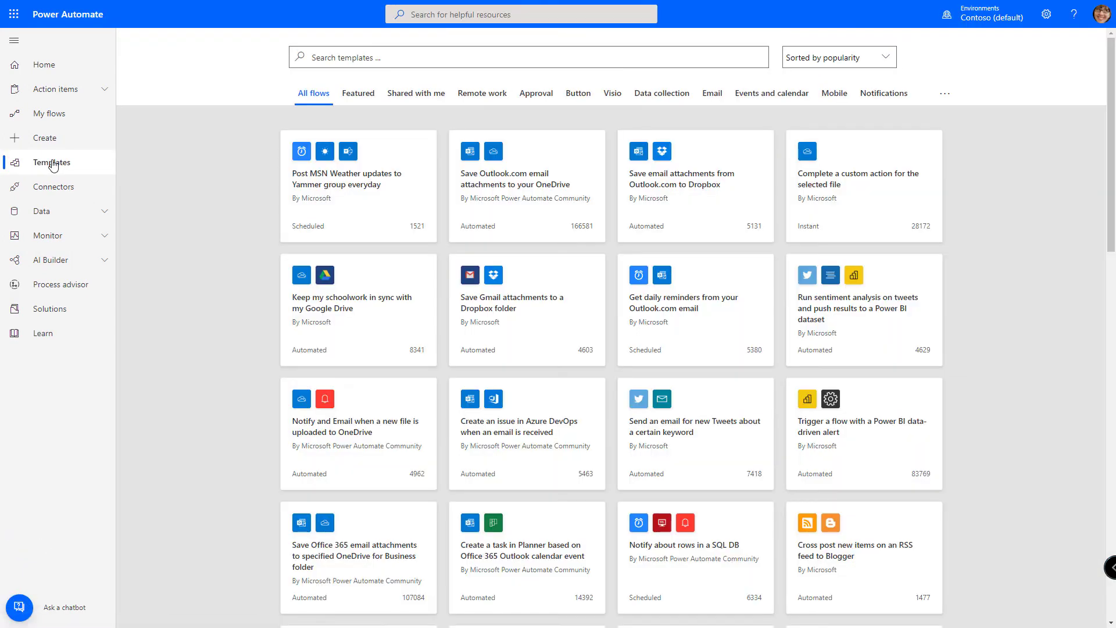
click(314, 57)
text(planner)
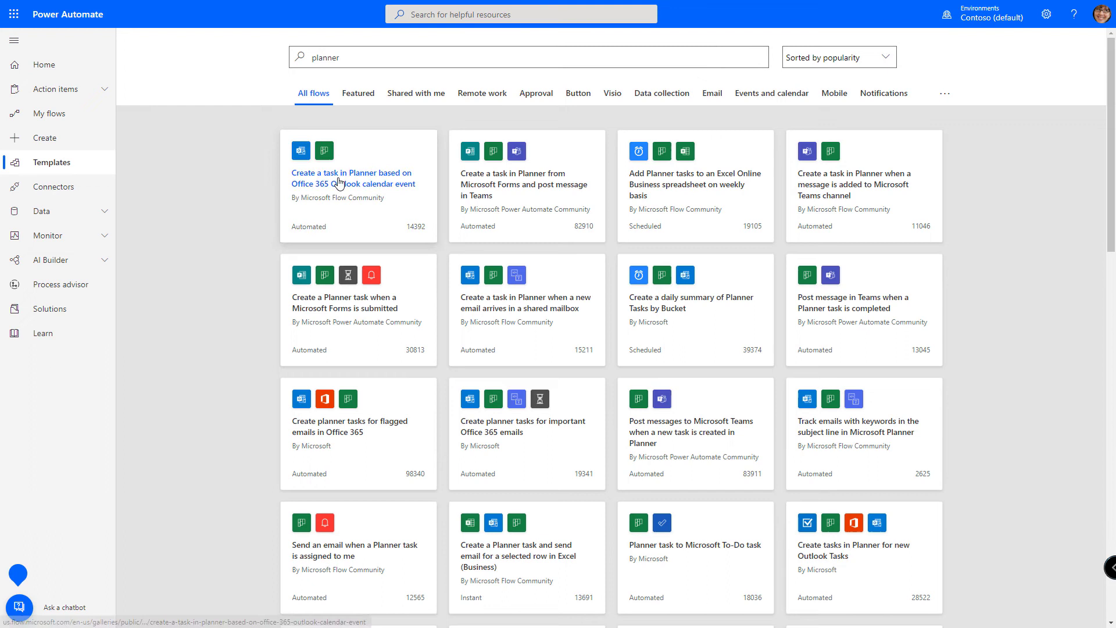
scroll(343, 180, down, 10)
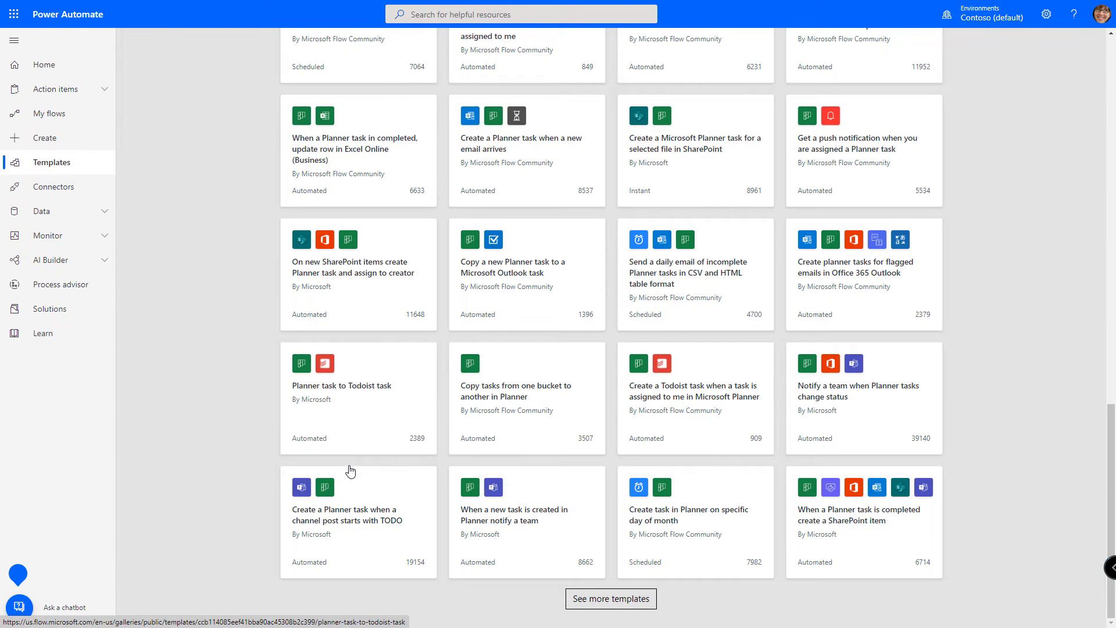
click(347, 514)
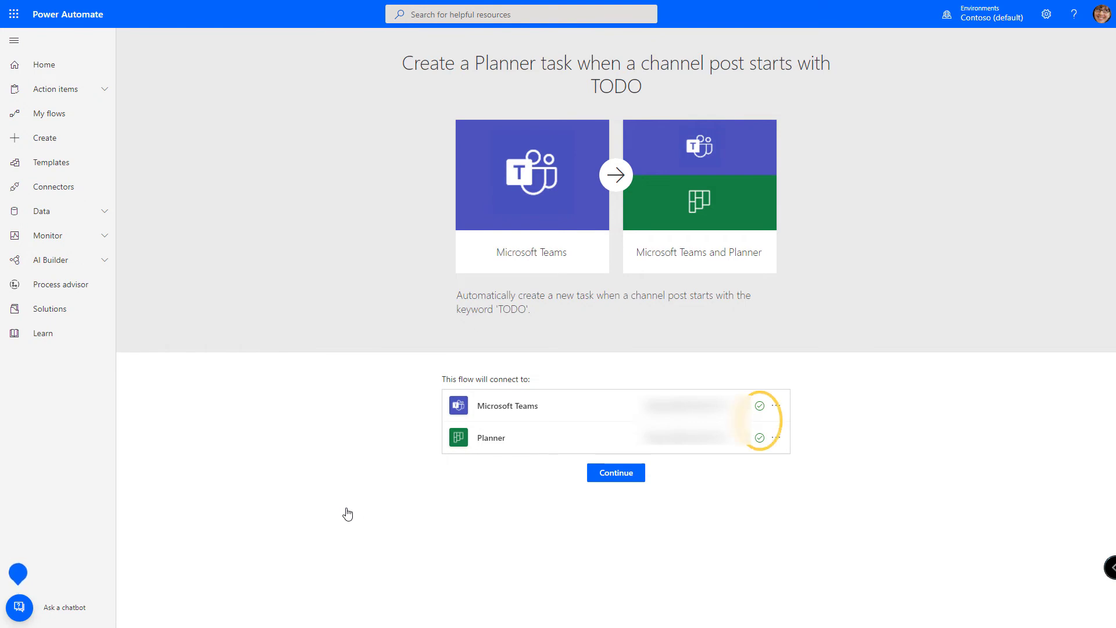
Accept the connections and set the flow to watch the Sales and Marketing team's Campaigns channel
click(616, 473)
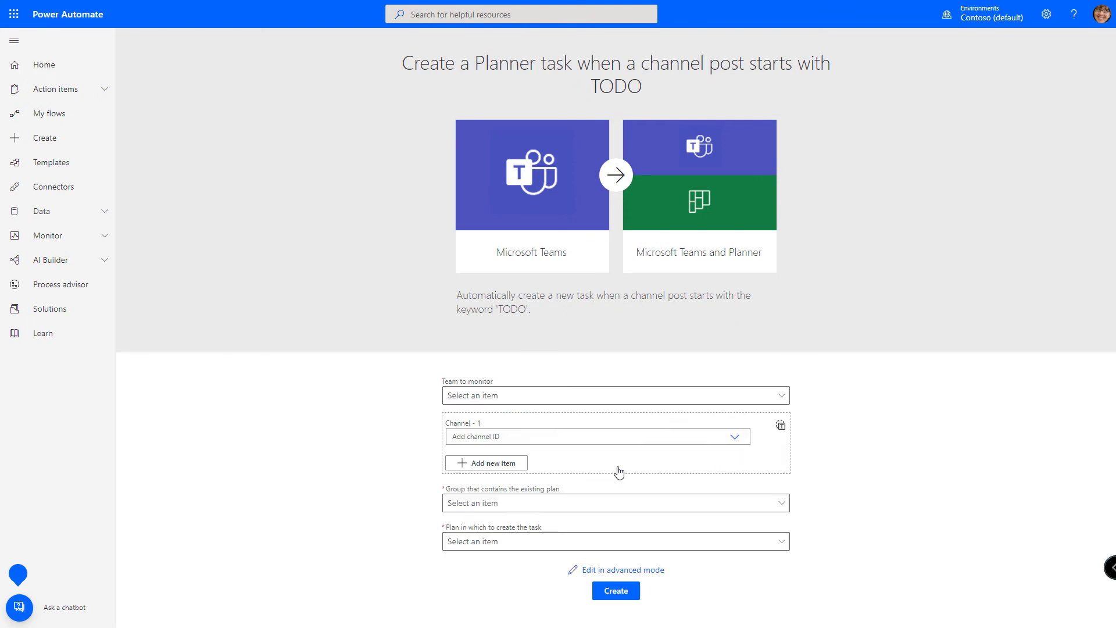
click(526, 401)
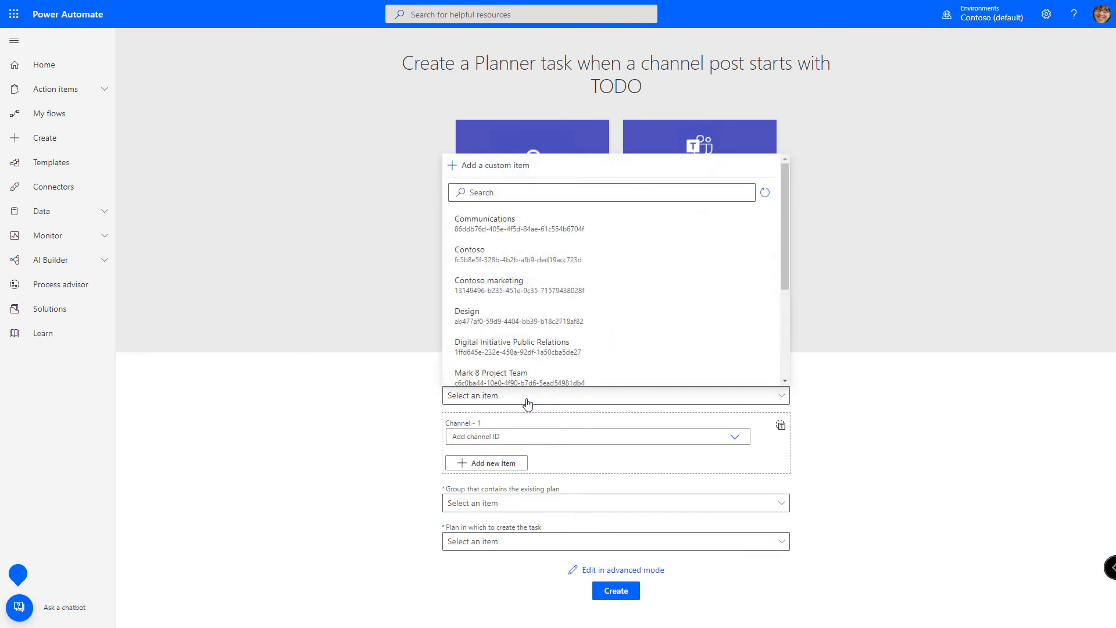
click(482, 194)
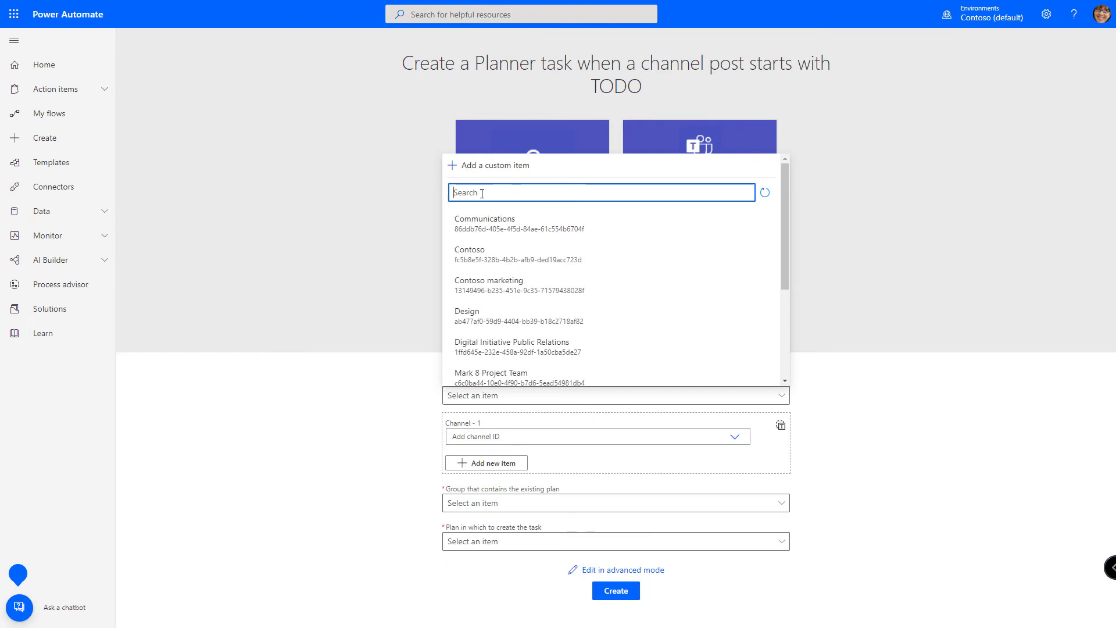
text(sales)
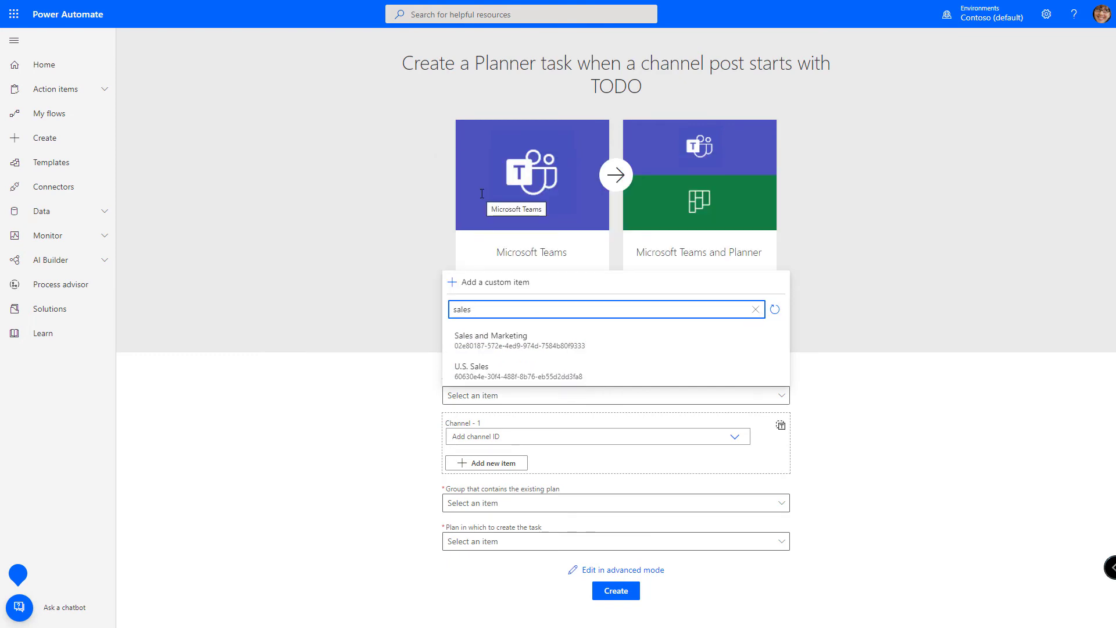
click(485, 338)
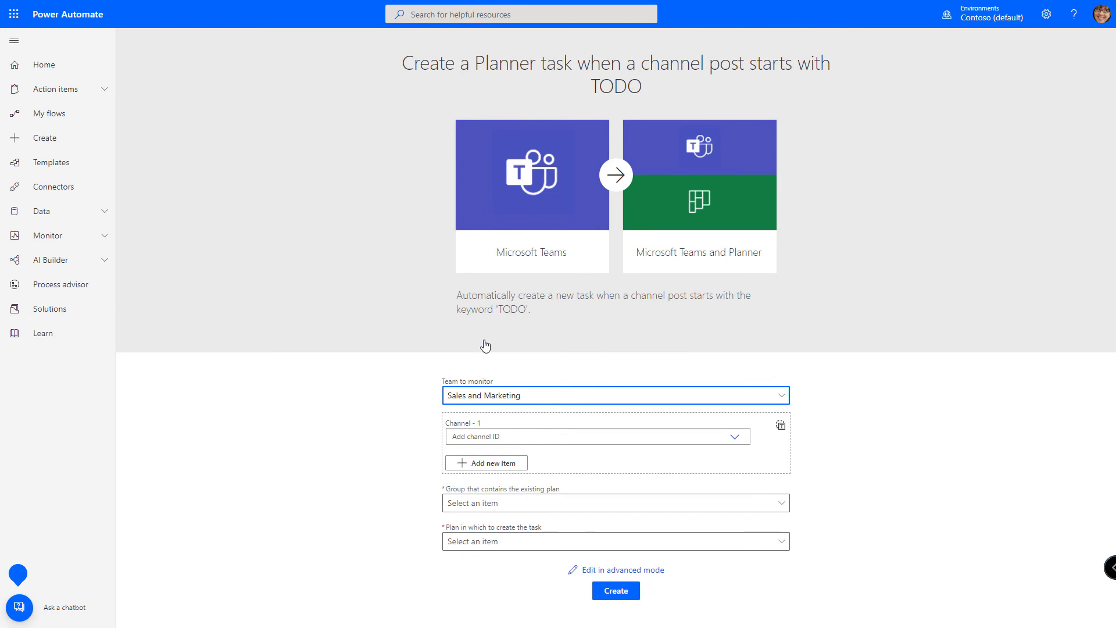
click(485, 435)
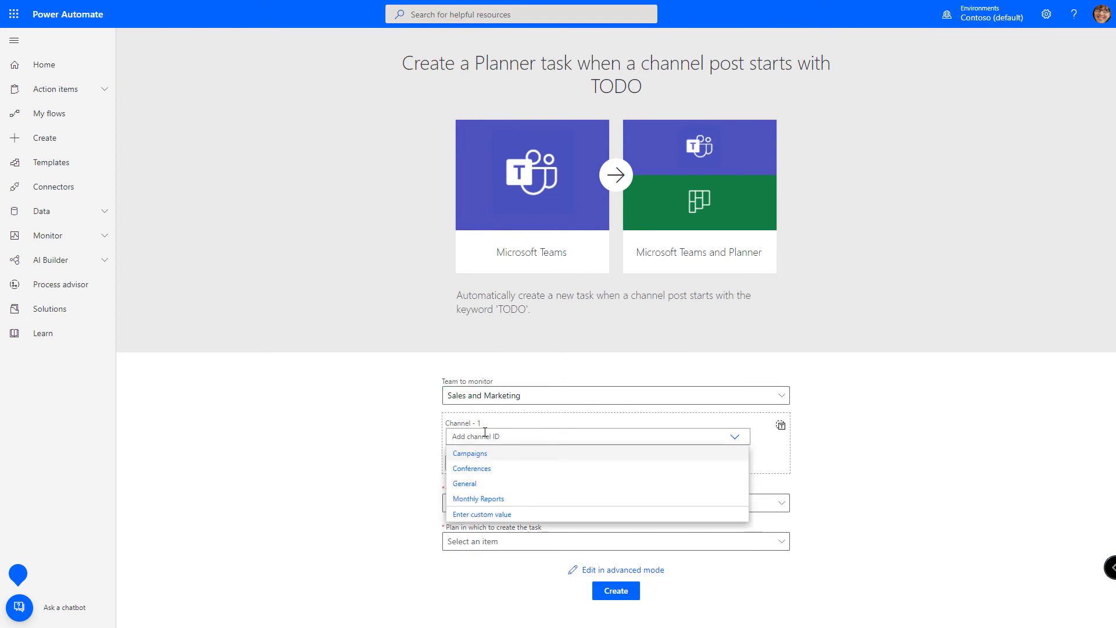
click(485, 454)
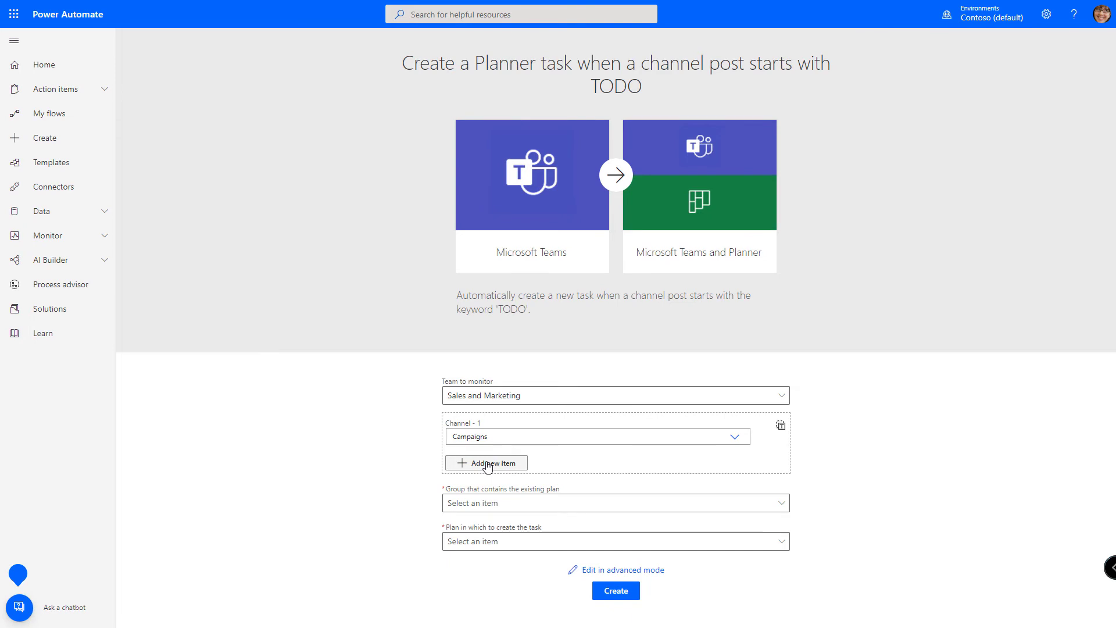
Choose the Design group and the Digital Asset Requests plan for new tasks
click(489, 505)
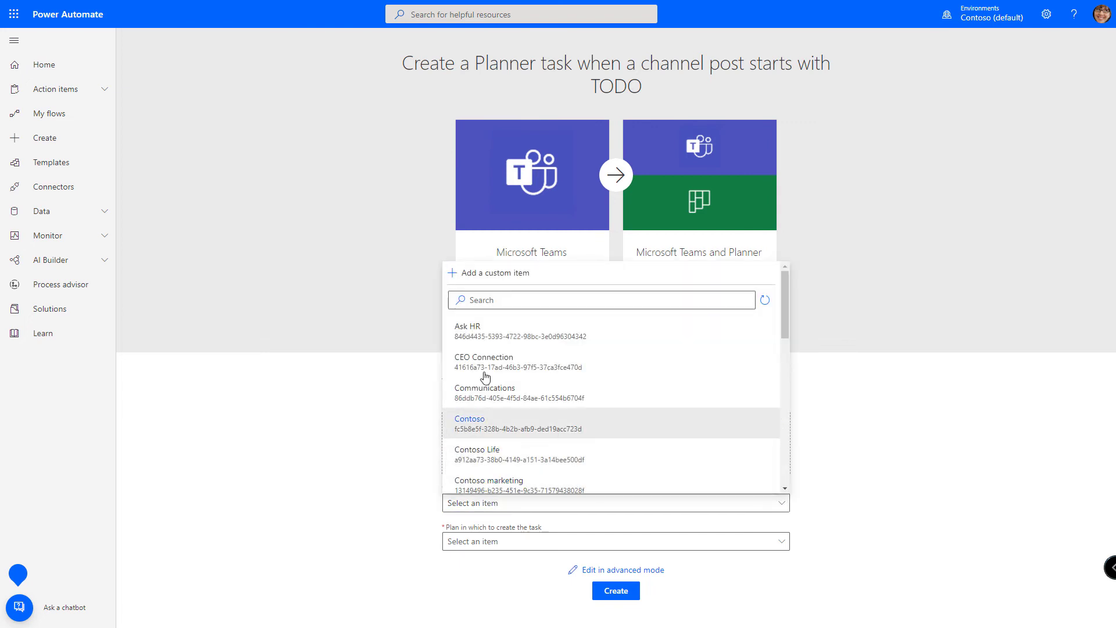
click(476, 298)
text(design)
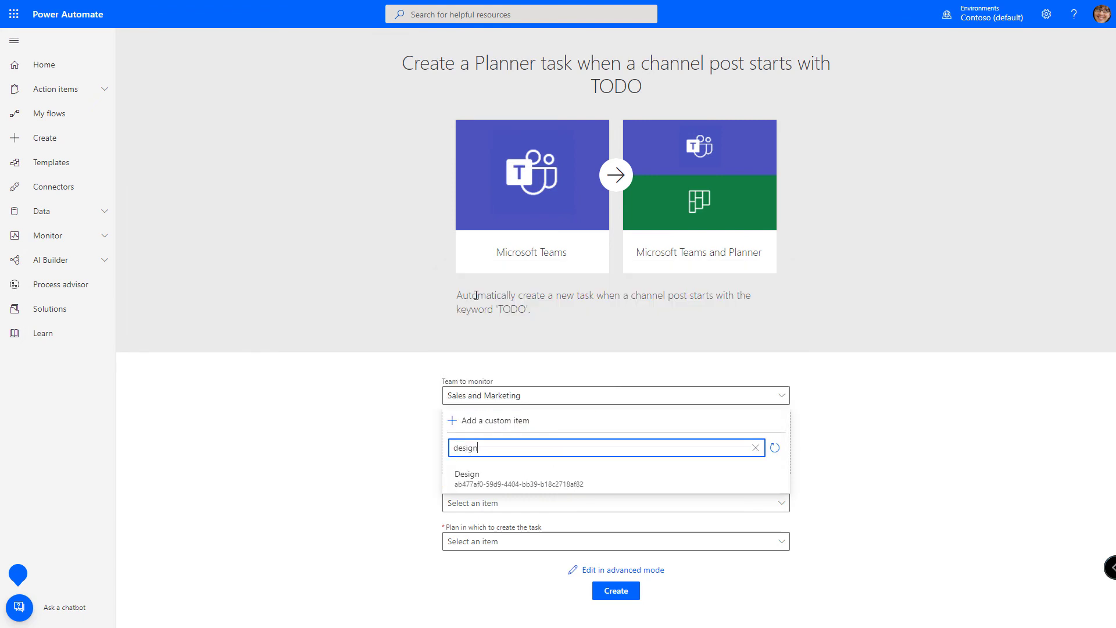
click(475, 481)
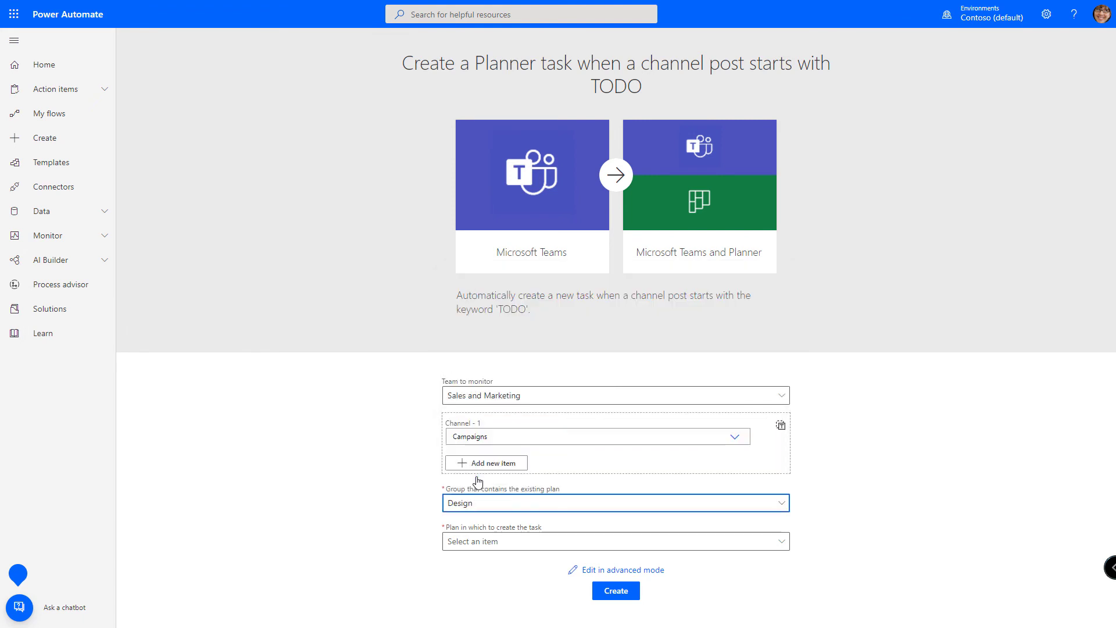
click(486, 546)
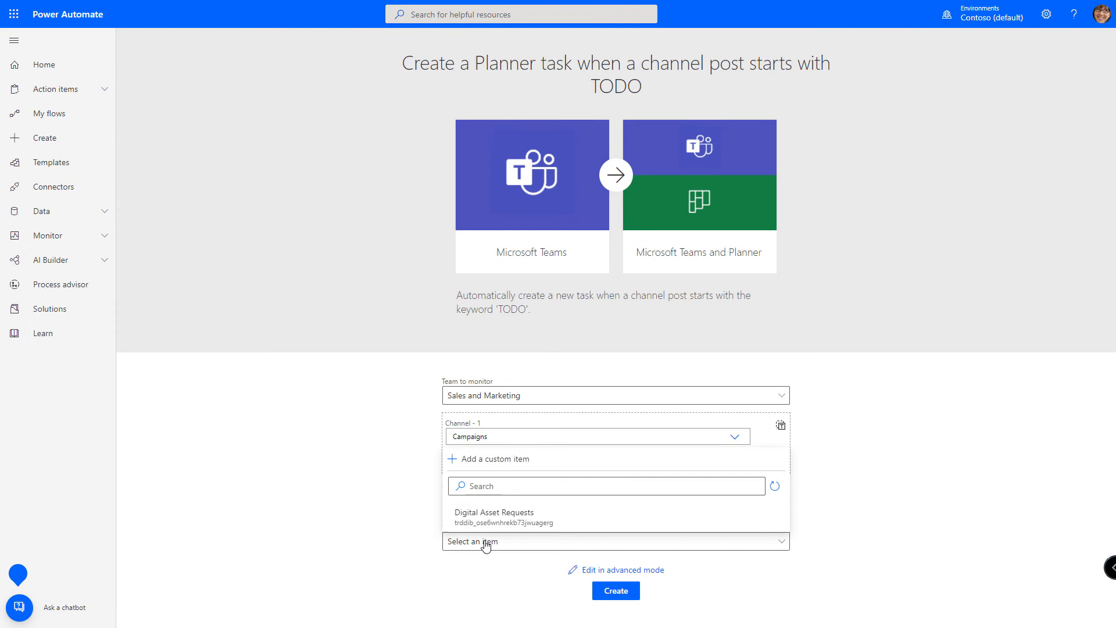
click(486, 519)
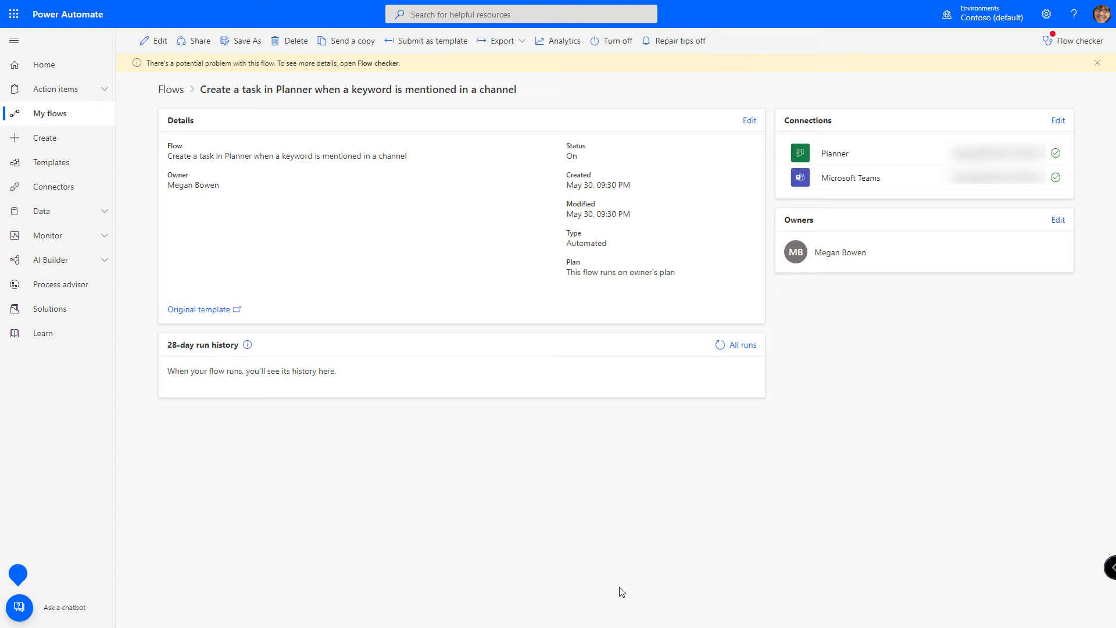
Run Flow checker and expand the warning about a problem with the flow's trigger
click(1078, 38)
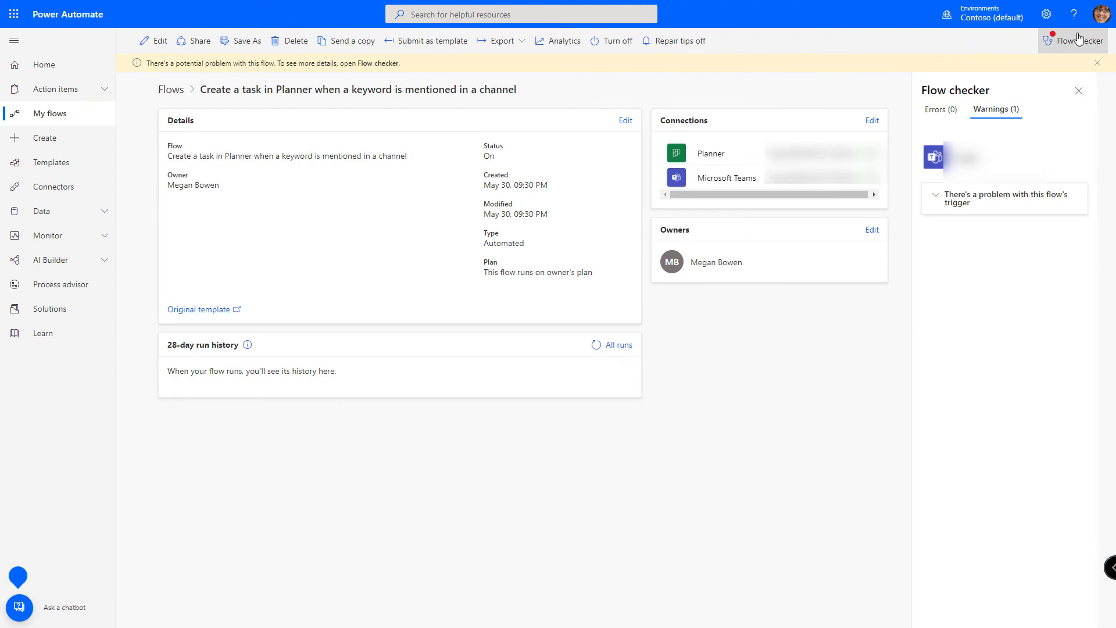
click(1014, 195)
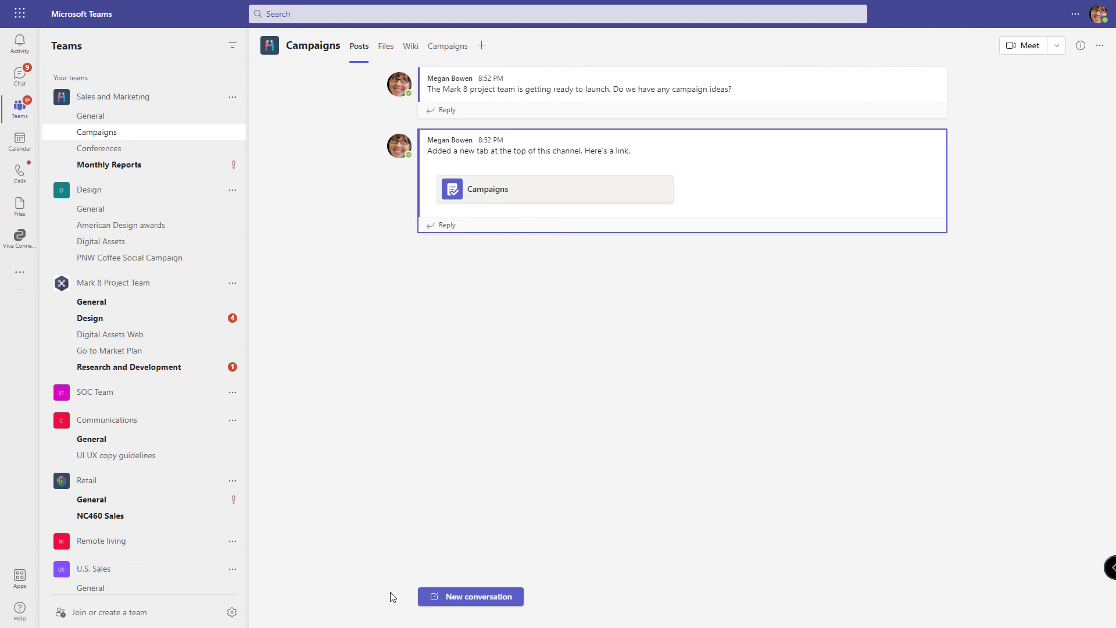
Post 'TODO Create a Logo for the PNW Coffee Social Campaign' in the Campaigns channel
click(459, 596)
text(TODO Create a )
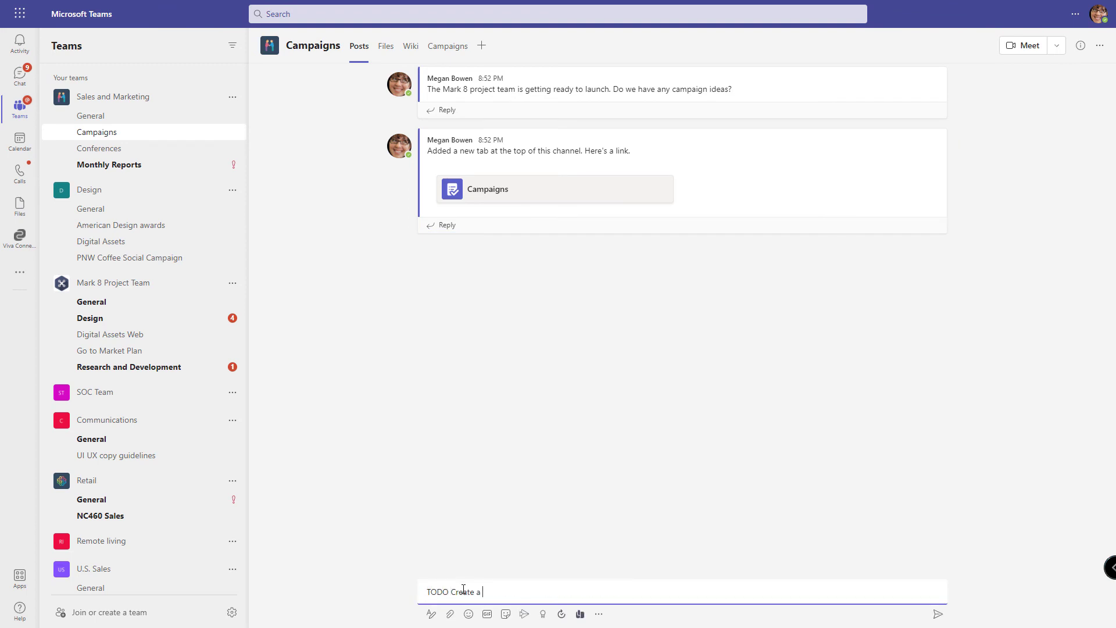
text(Logo for the PNW Coffee Social Campaign)
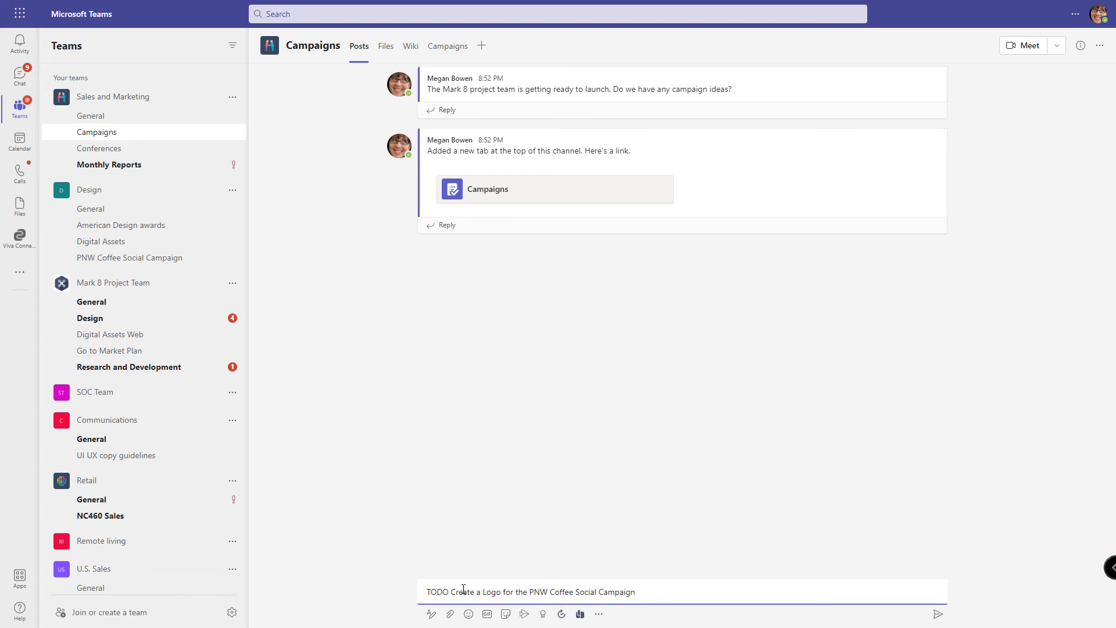
key(Return)
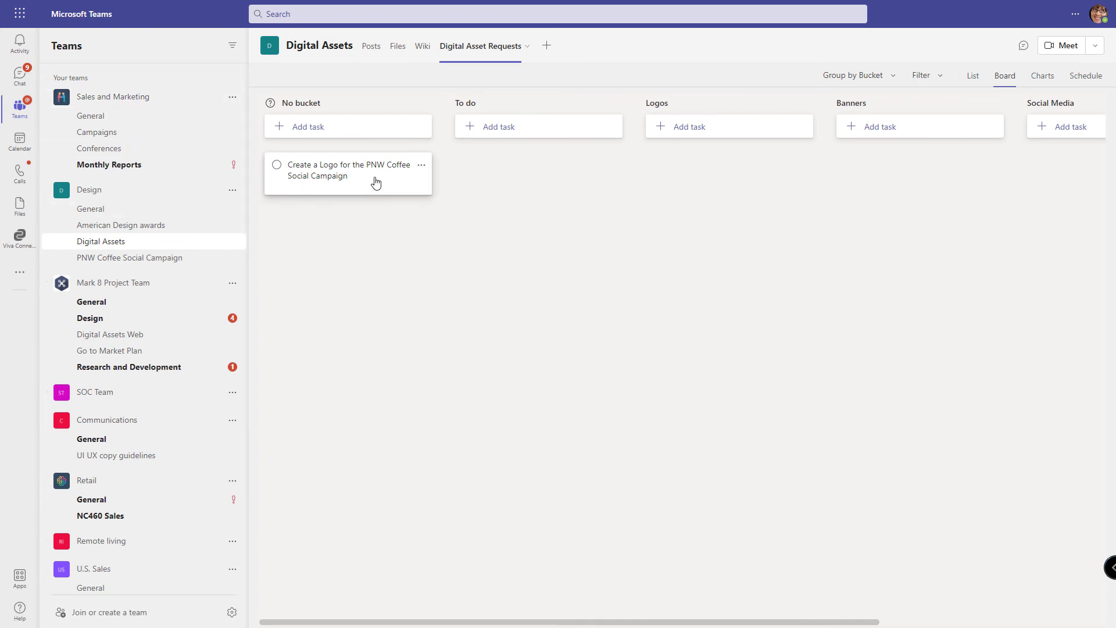
Move the logo task into the Logos bucket and assign it to a suggested team member
drag(375, 182, 741, 183)
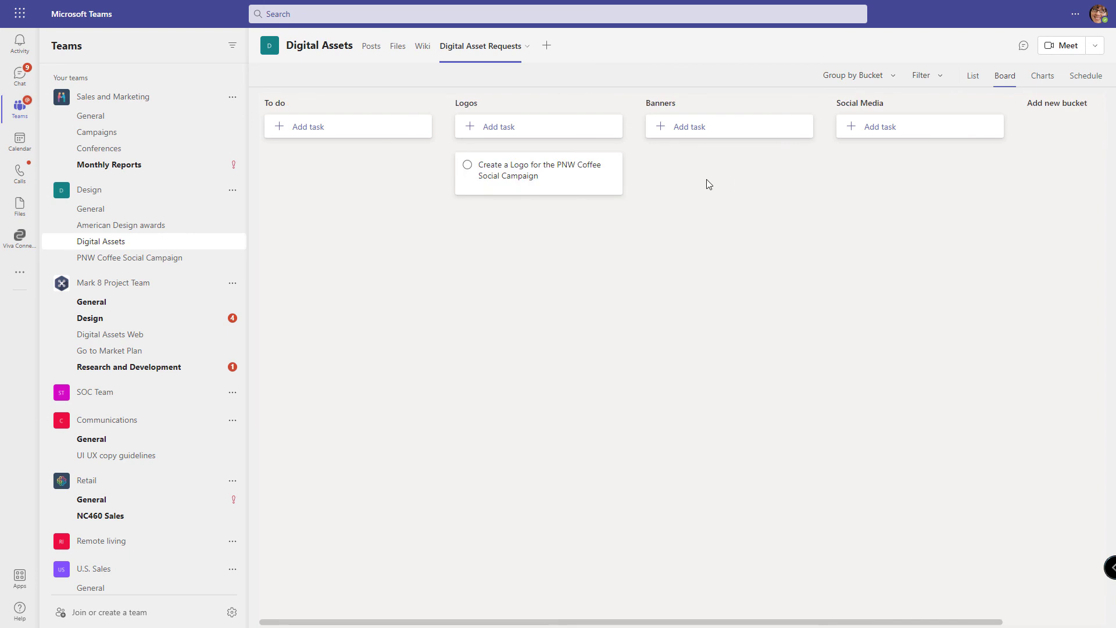
click(563, 183)
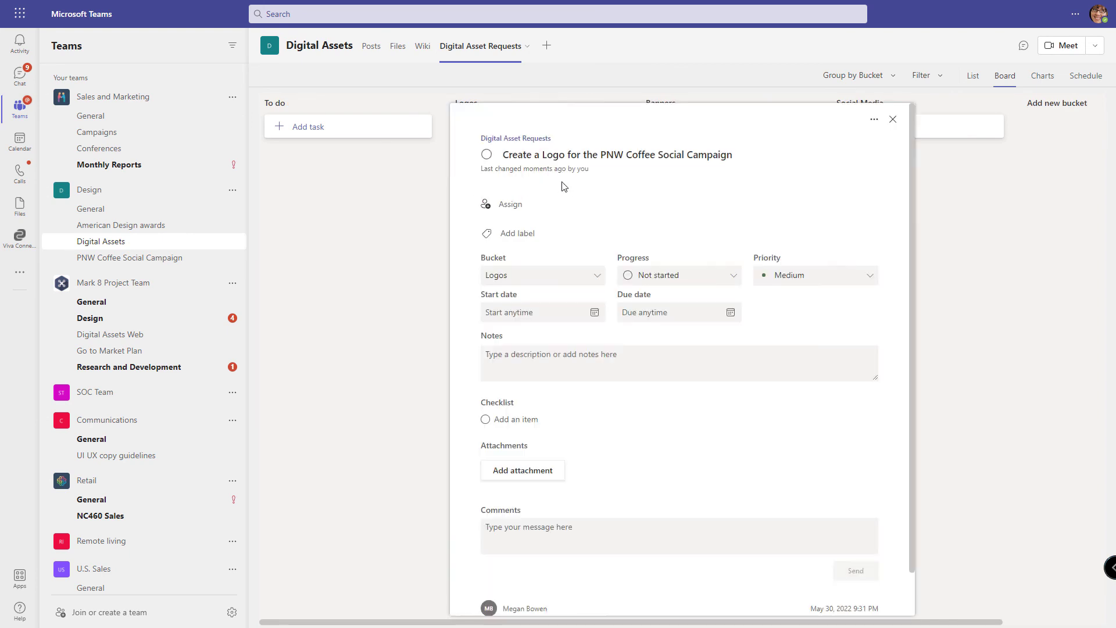
click(510, 206)
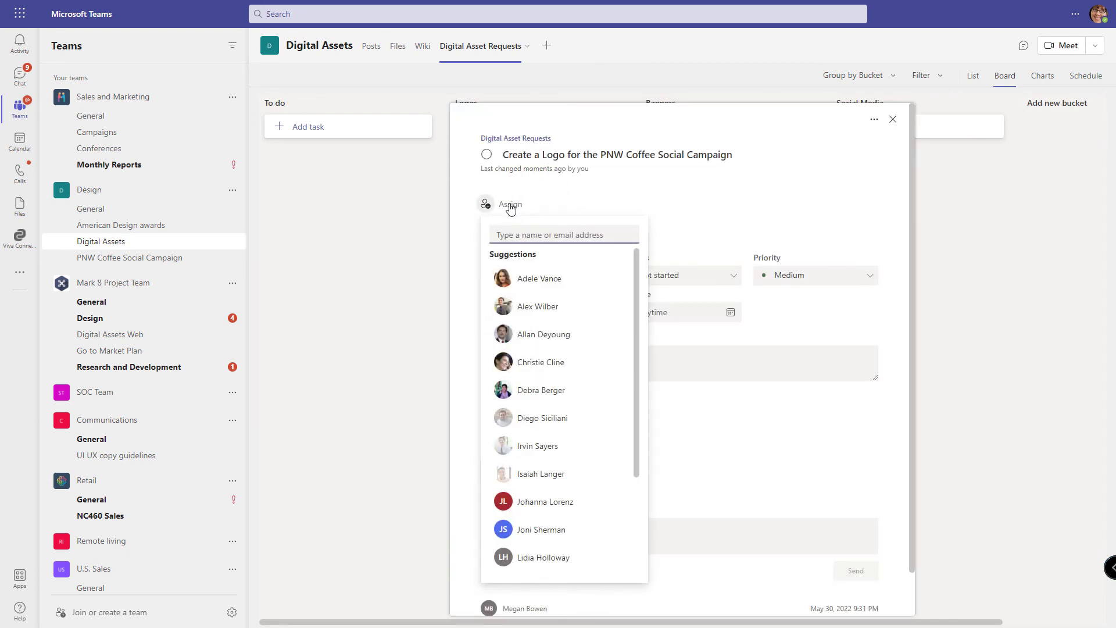
click(526, 279)
click(723, 221)
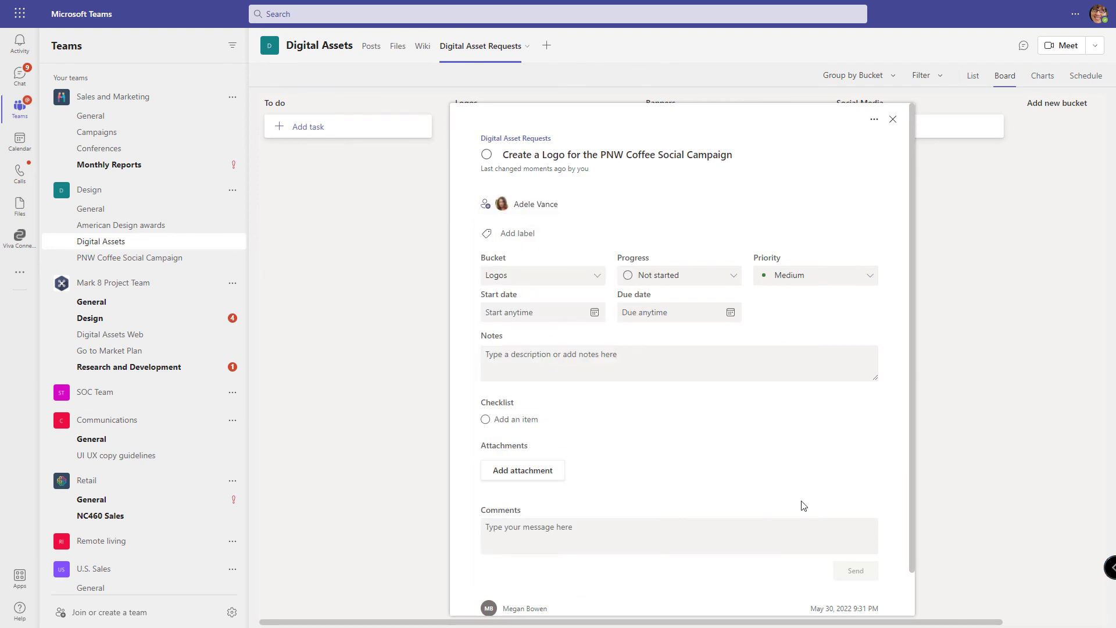
click(893, 119)
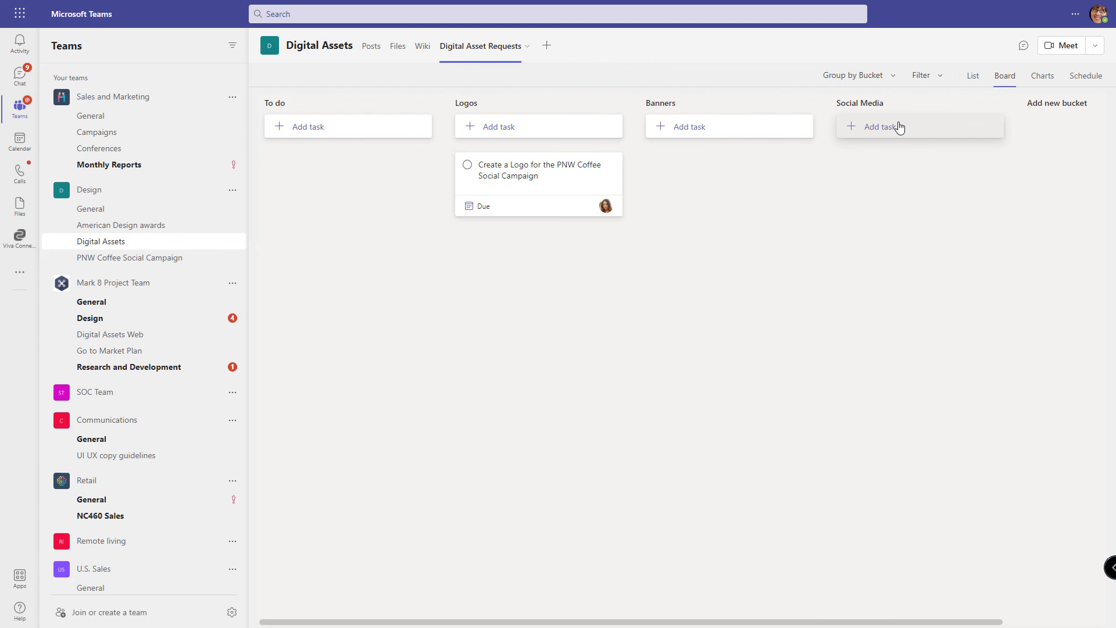